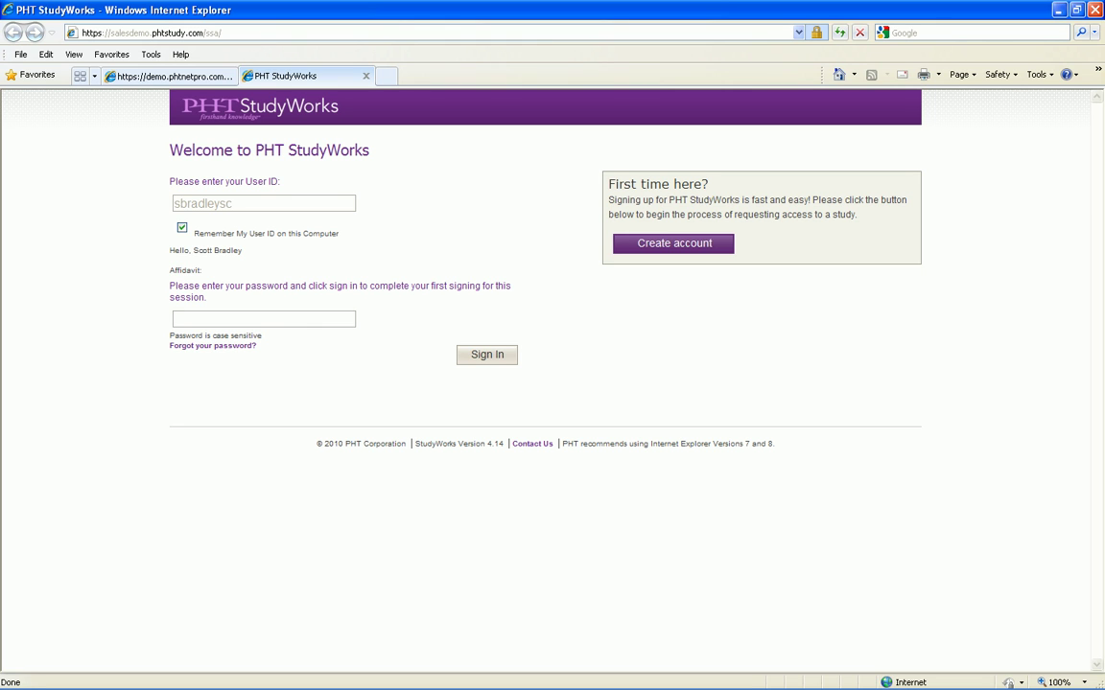
Sign in to PHT StudyWorks with the account password
type("********")
key("Return")
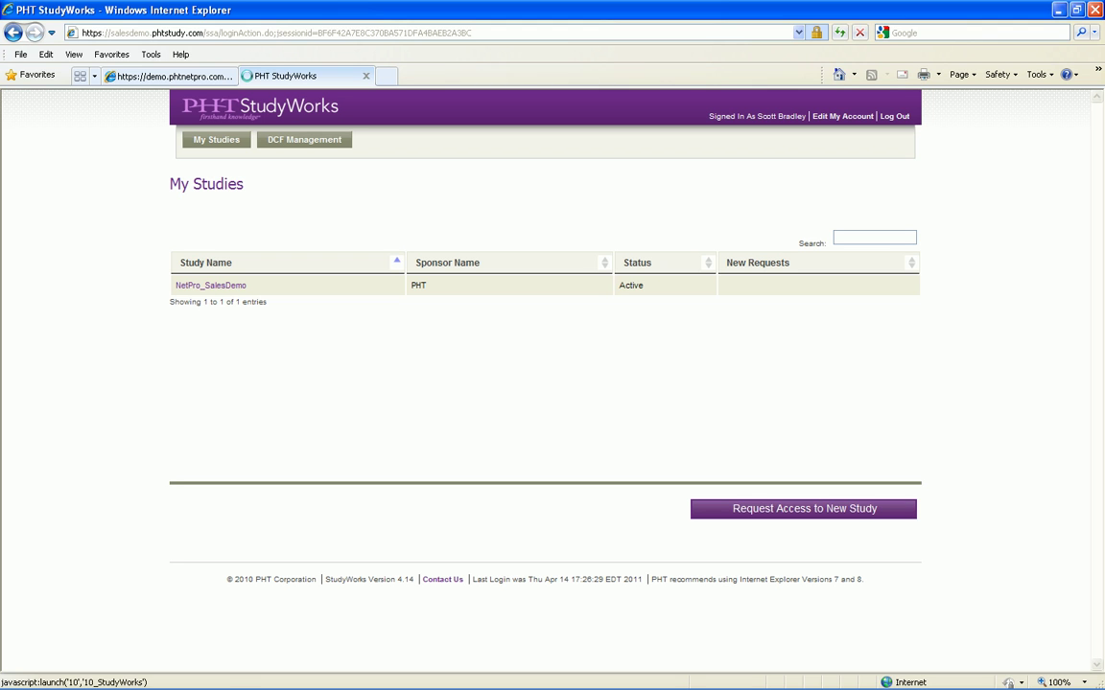
Open the NetPro_SalesDemo study and view its list of 28 enrolled subjects
left_click(210, 285)
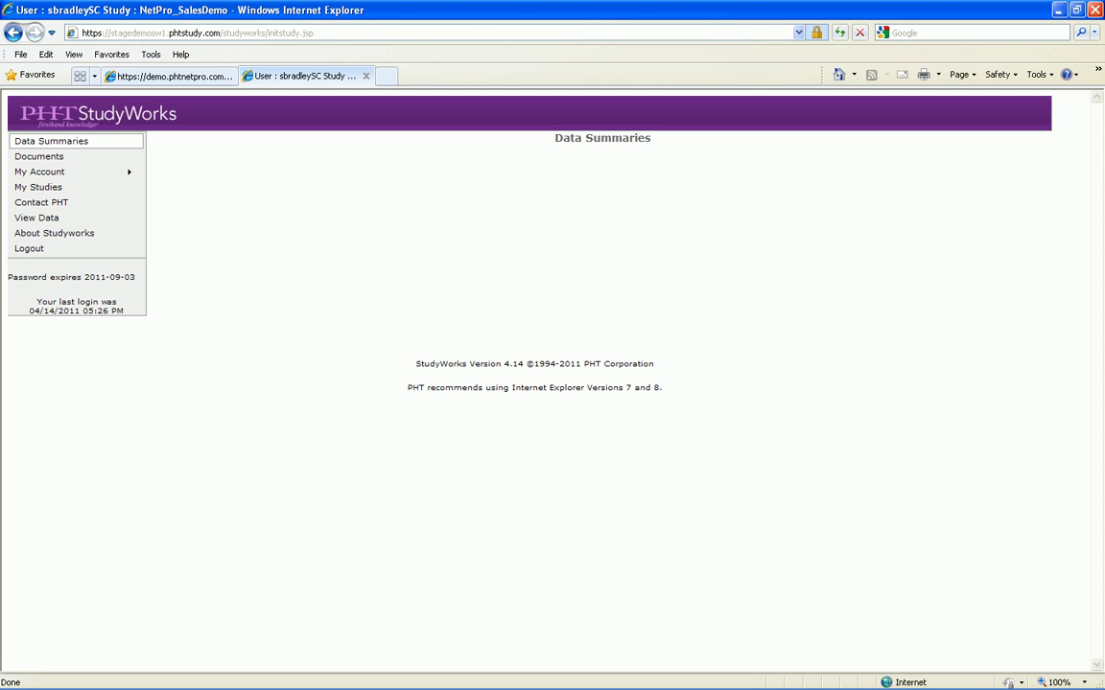
left_click(37, 218)
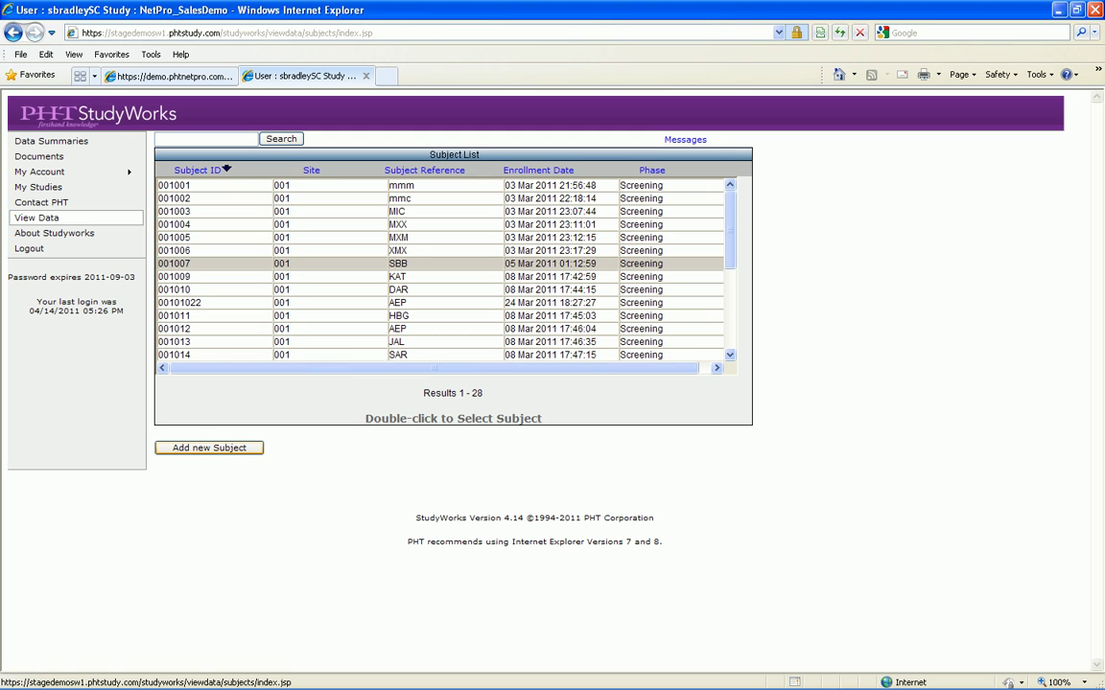
Open a blank new-subject enrollment form via Add new Subject
left_click(209, 448)
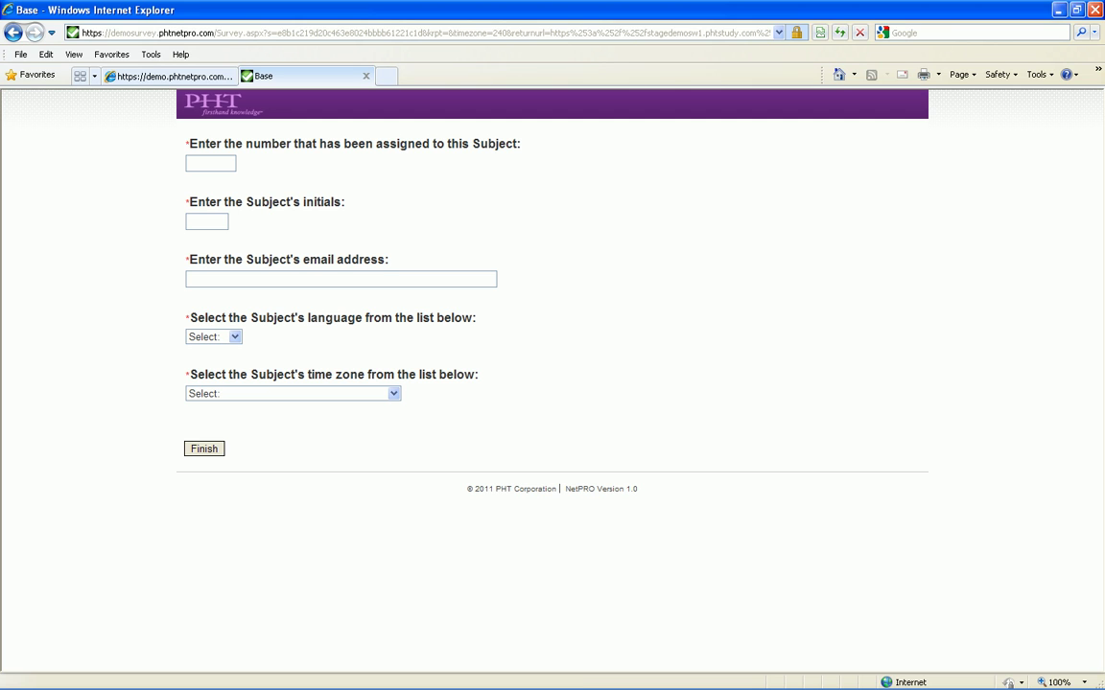
Set the new subject's language to English and time zone to Eastern Time, then go back
left_click(233, 336)
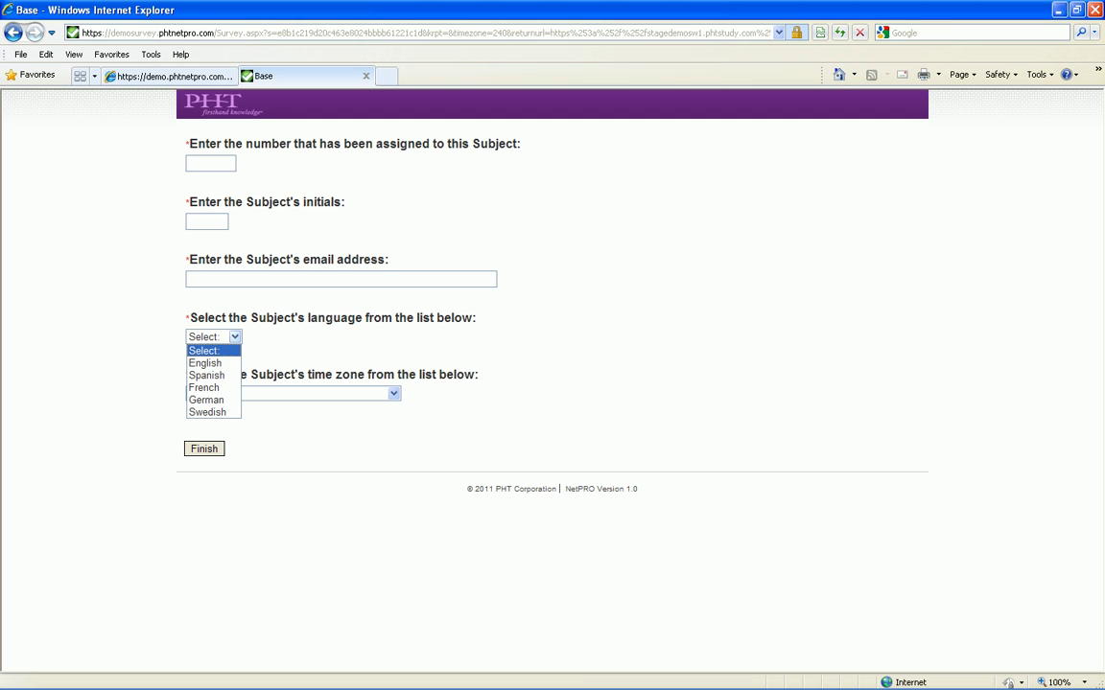
left_click(204, 362)
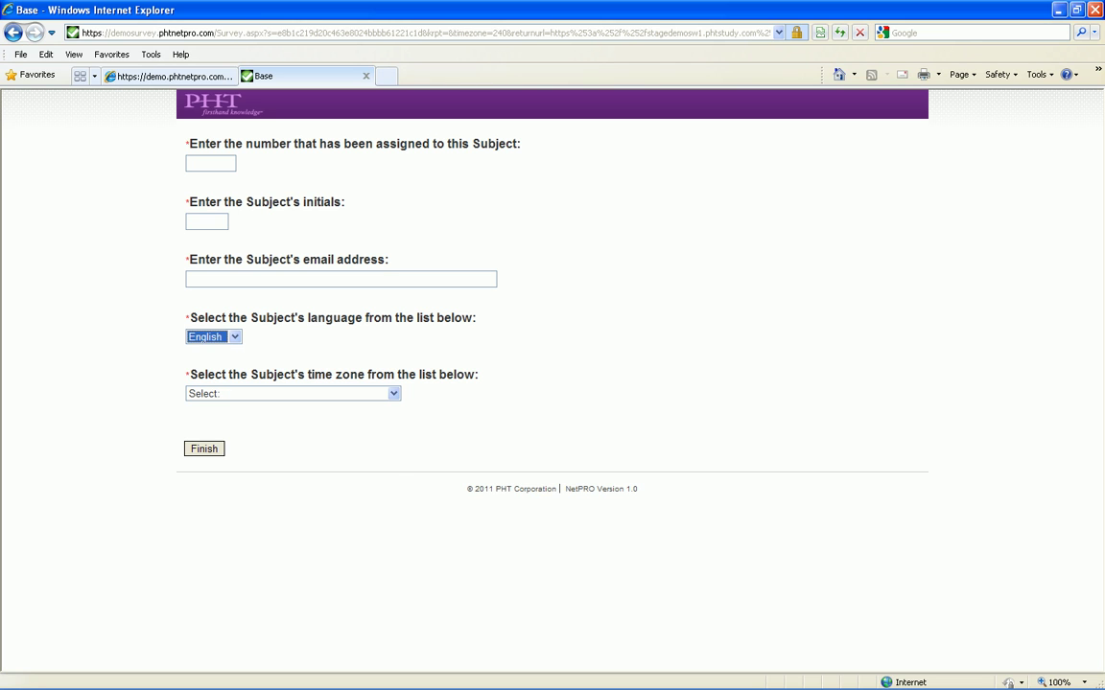
left_click(393, 393)
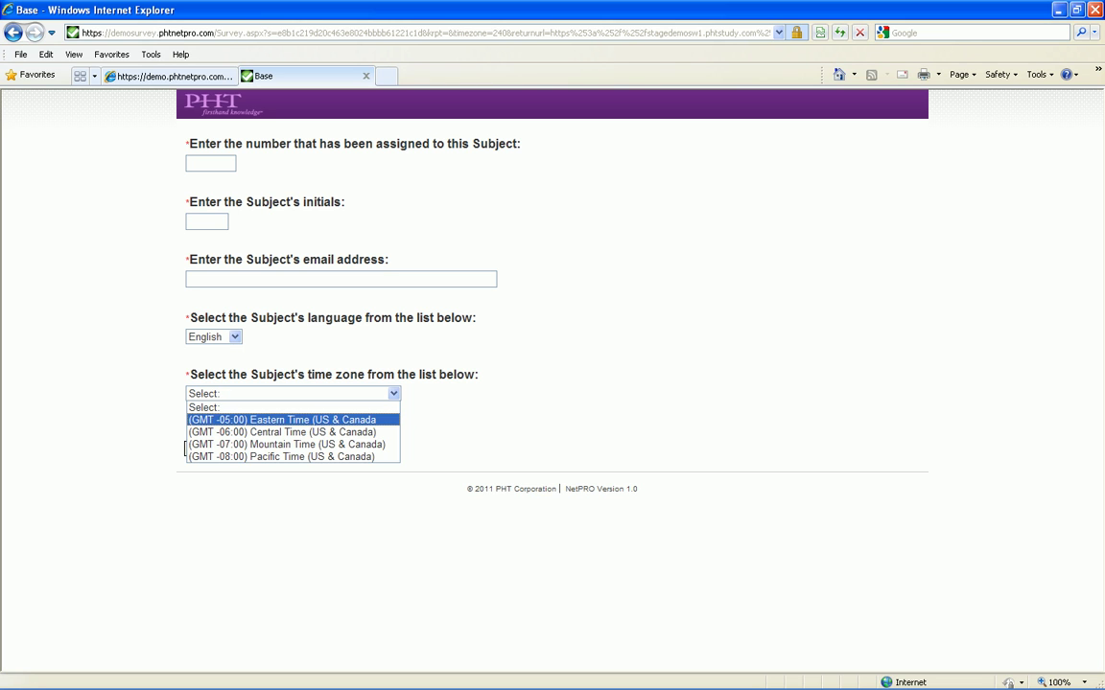
left_click(268, 419)
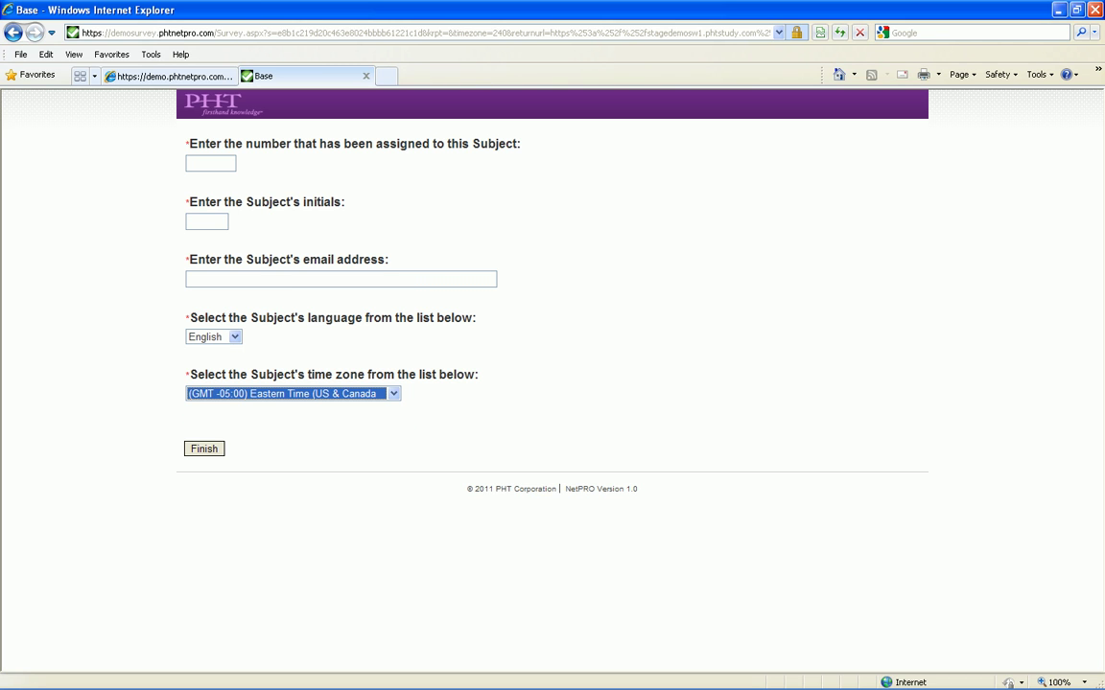
left_click(239, 279)
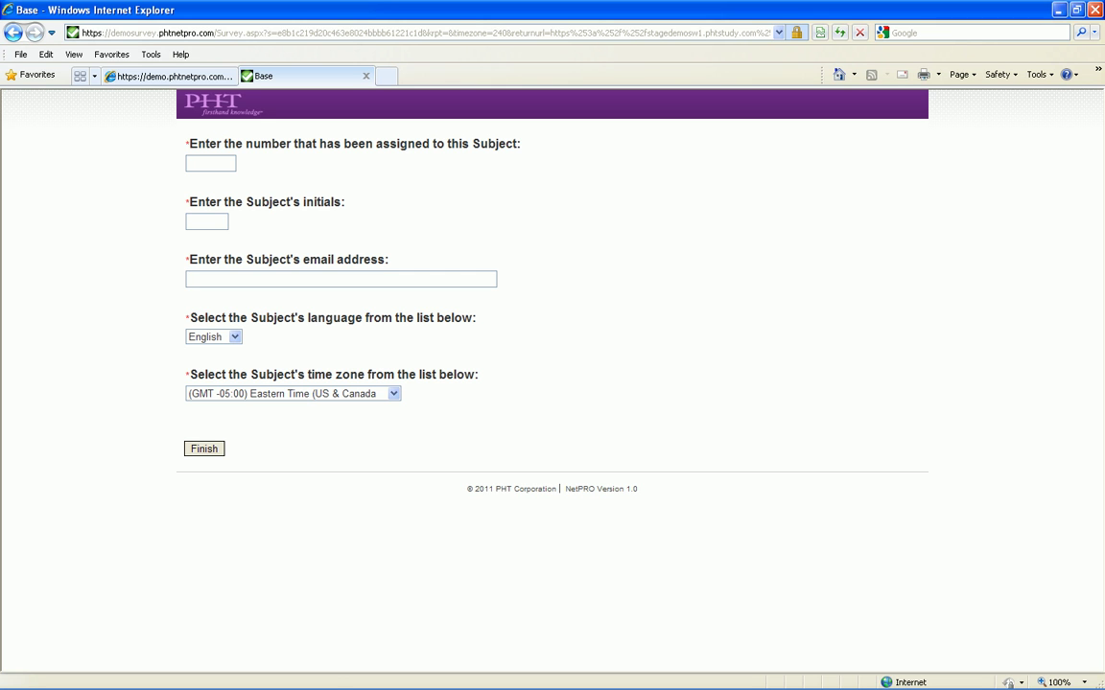
key("alt+Left")
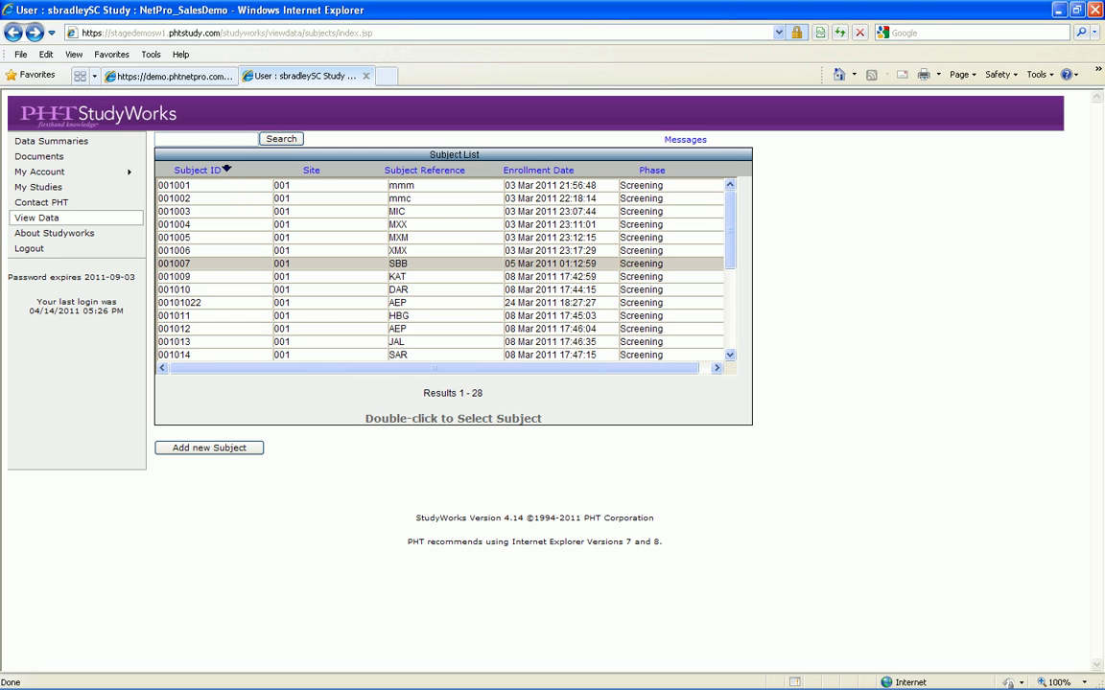
Open subject 001007's record and look through its diary forms
double_click(398, 263)
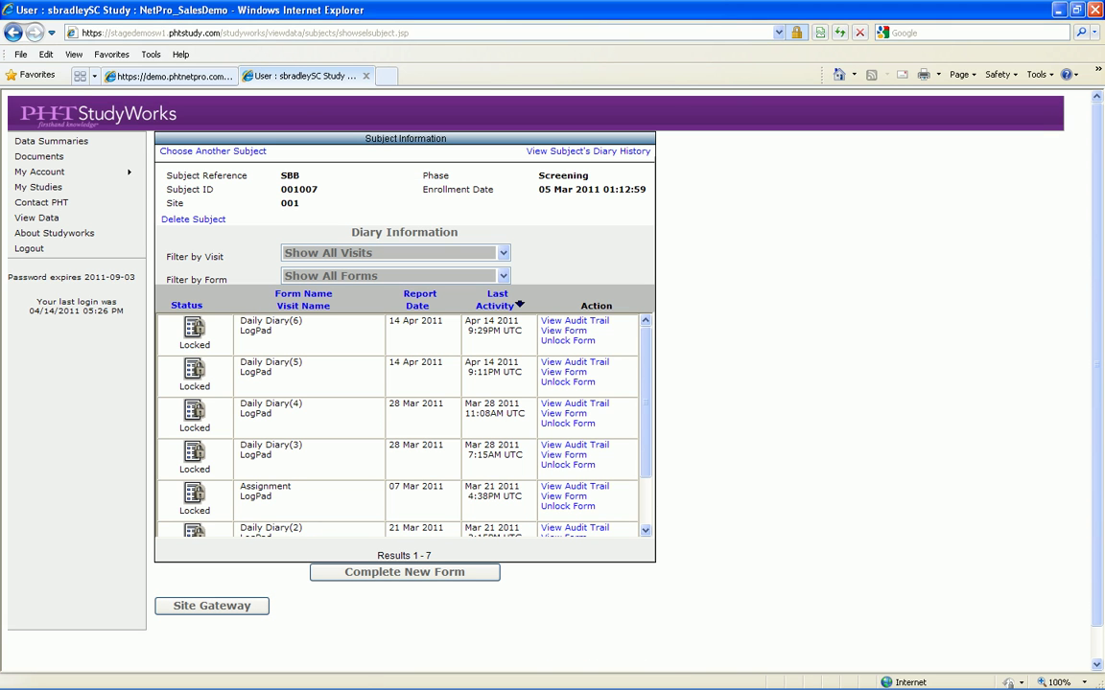
scroll(401, 422, "down", 3)
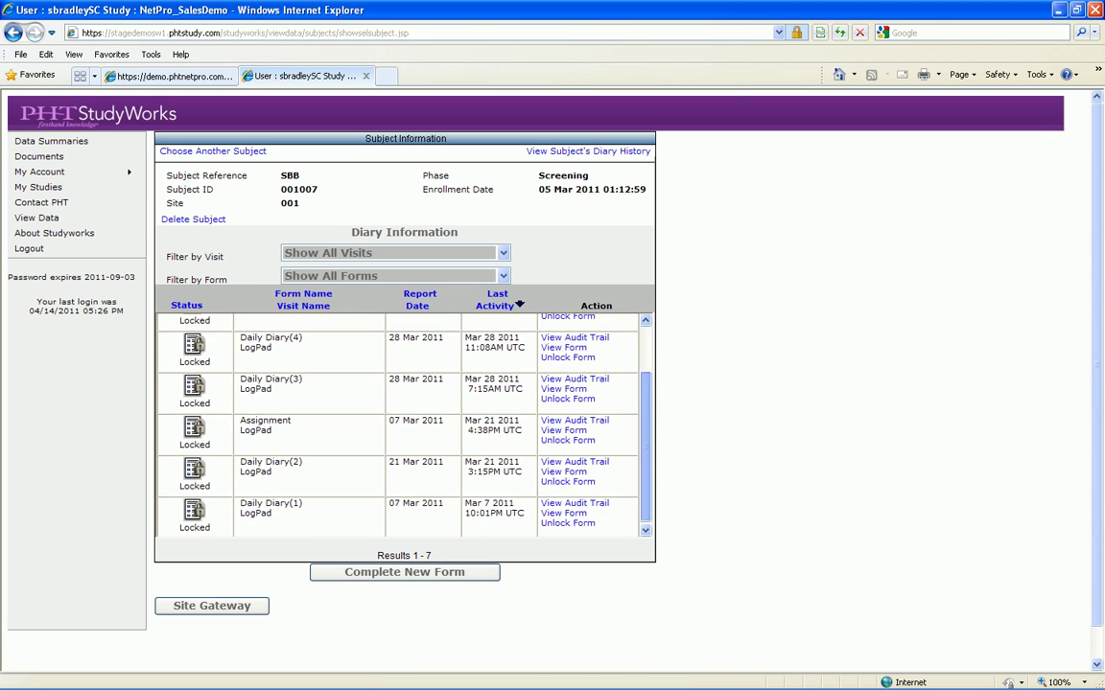
scroll(401, 422, "up", 3)
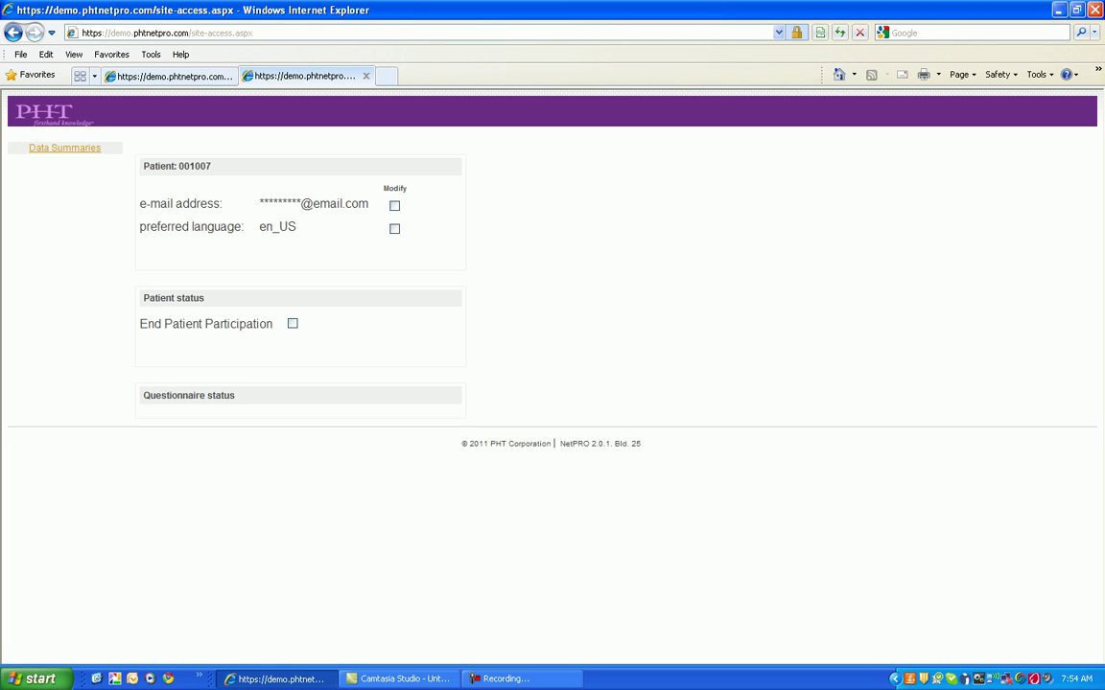
Tick Modify for patient 001007's e-mail address and preferred language
left_click(394, 205)
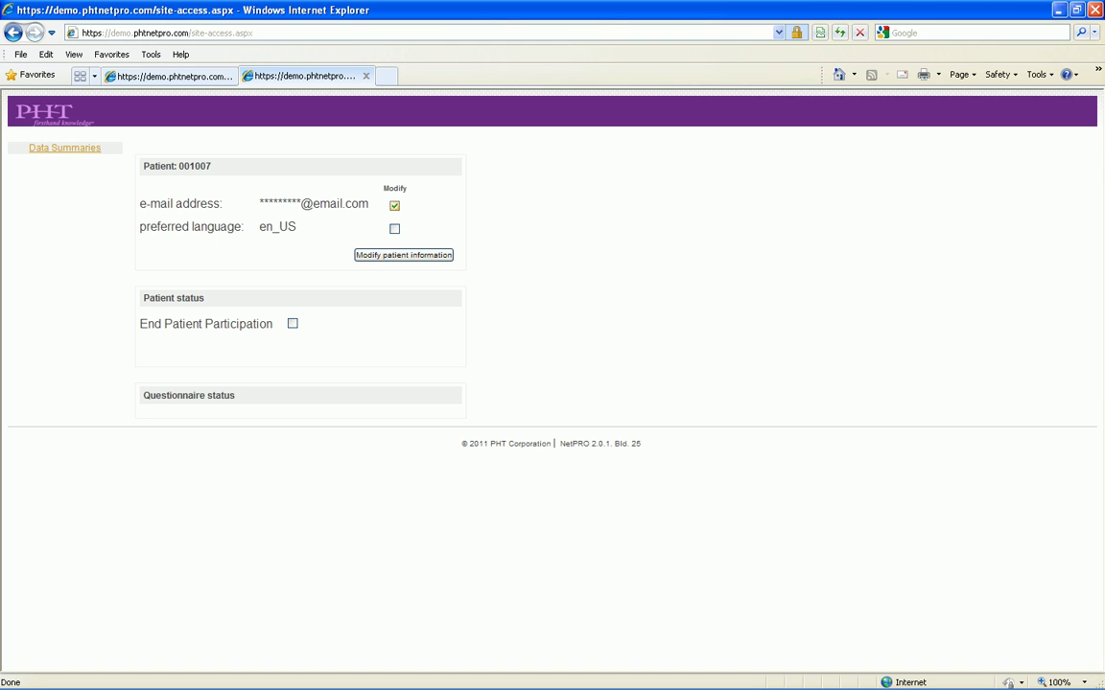
left_click(395, 228)
Return to Data Summaries, then switch to the demo.phtnetpro.com login tab
left_click(65, 147)
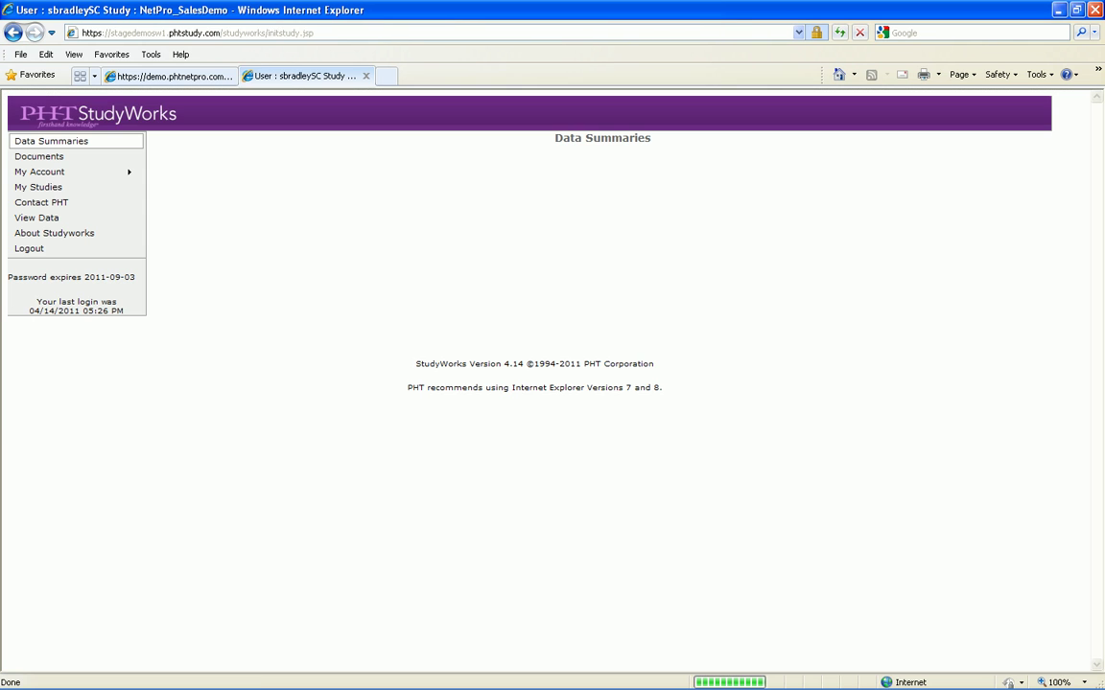
key("ctrl+shift+Tab")
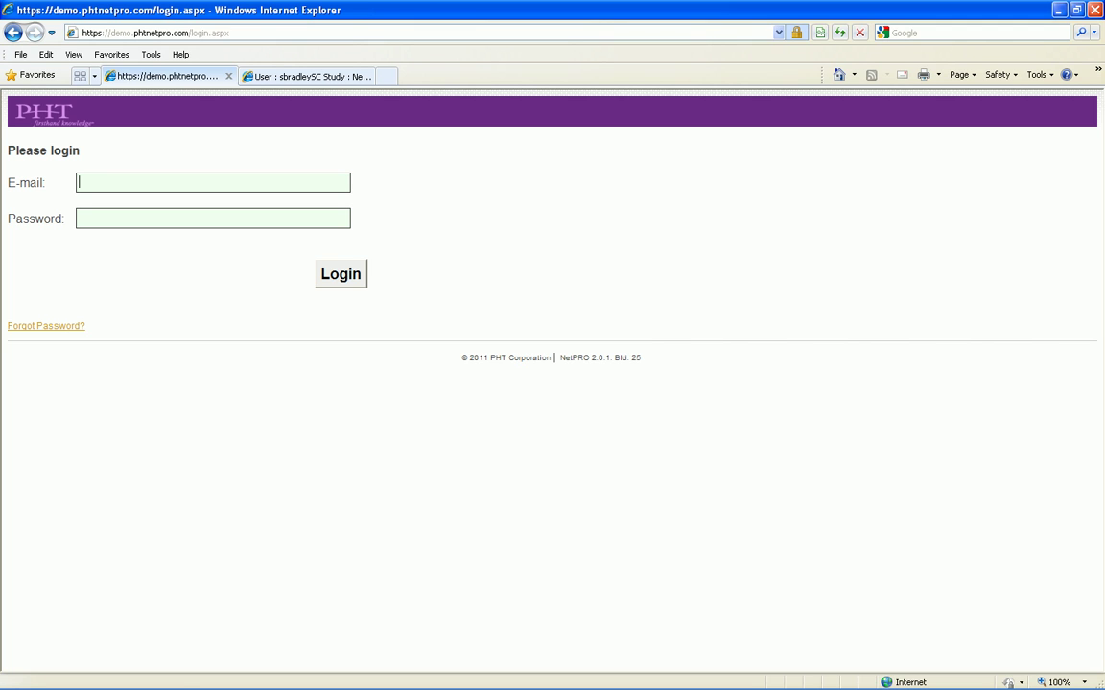
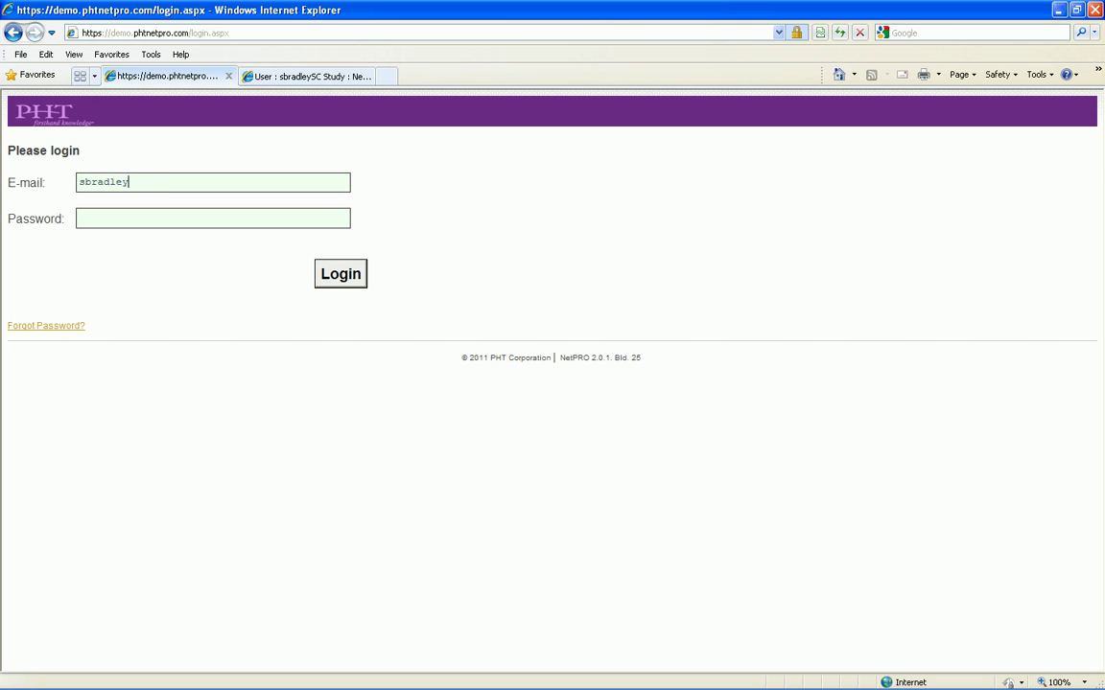
Log in to NetPRO with the patient's e-mail address and password
key("Tab")
type("********")
key("Return")
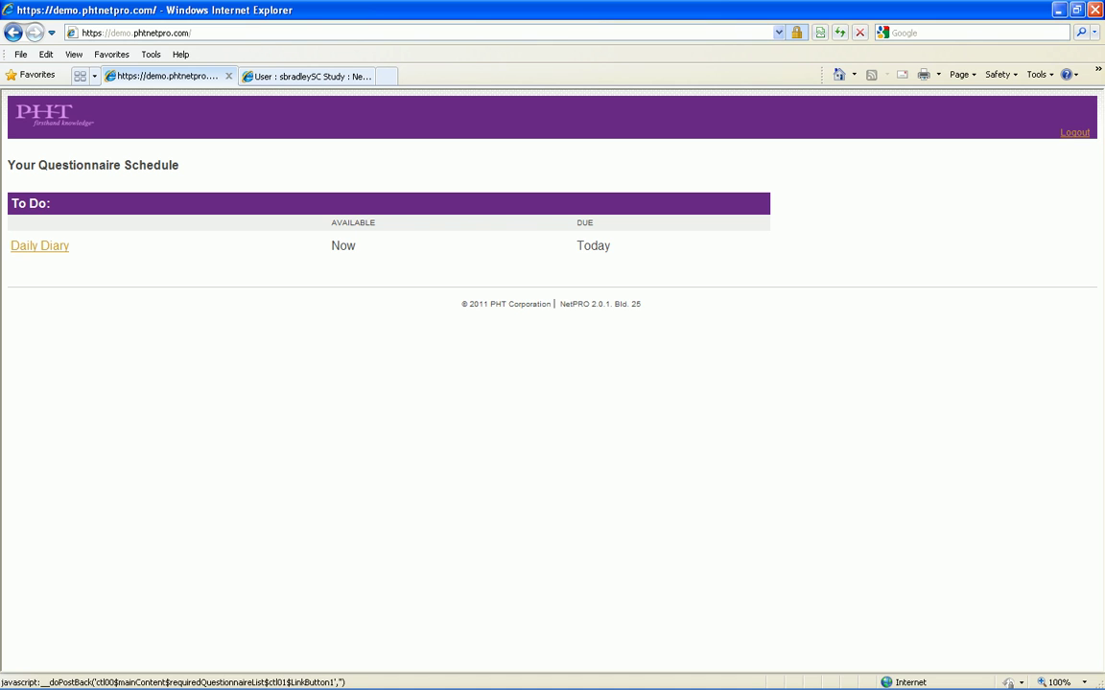
Open the Daily Diary and answer A little, pain severity 2 and no stiffness
left_click(39, 246)
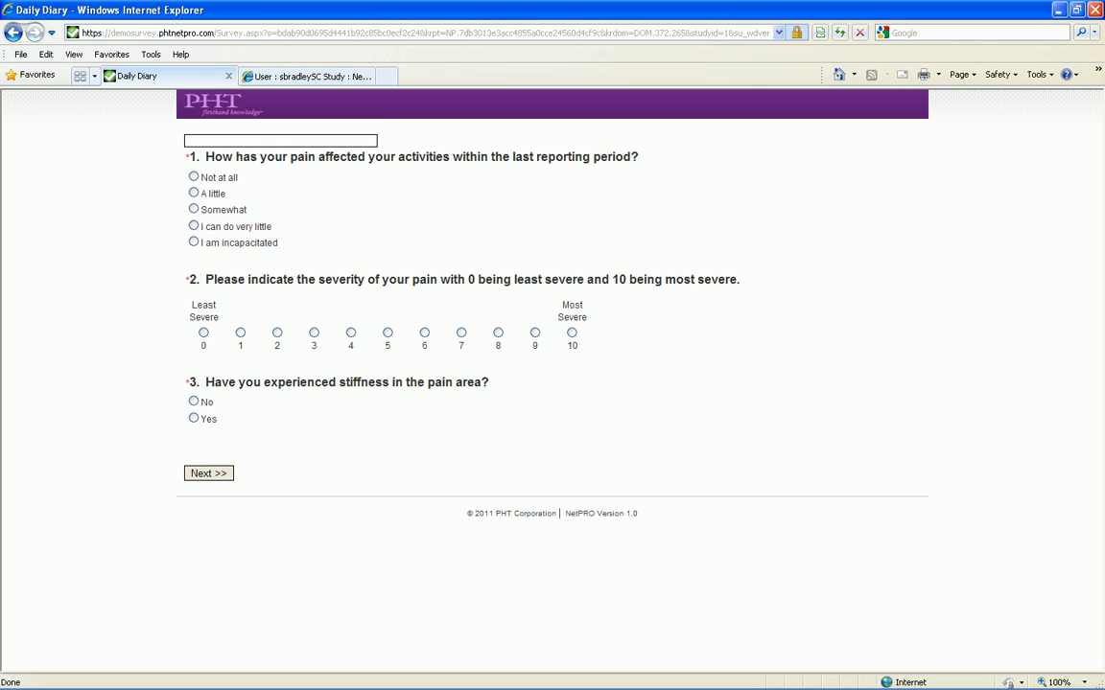
left_click(194, 193)
left_click(277, 332)
left_click(194, 401)
left_click(208, 472)
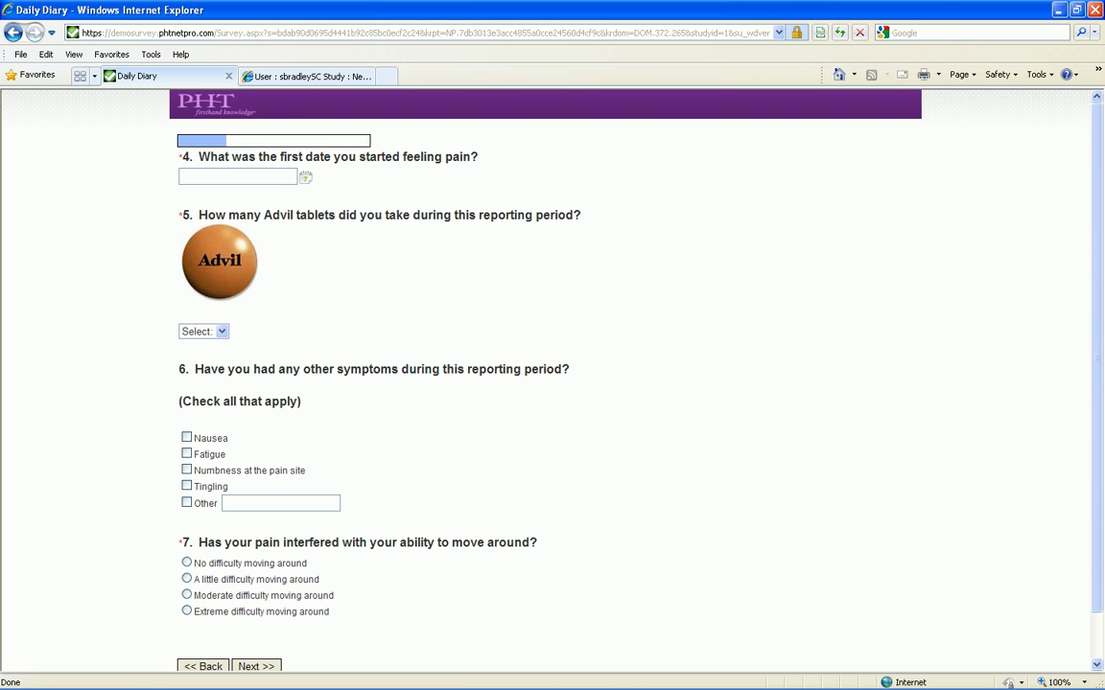
Answer 12/04/2011, 1 Advil, Fatigue and no difficulty moving, then rate enjoyment 2
left_click(305, 177)
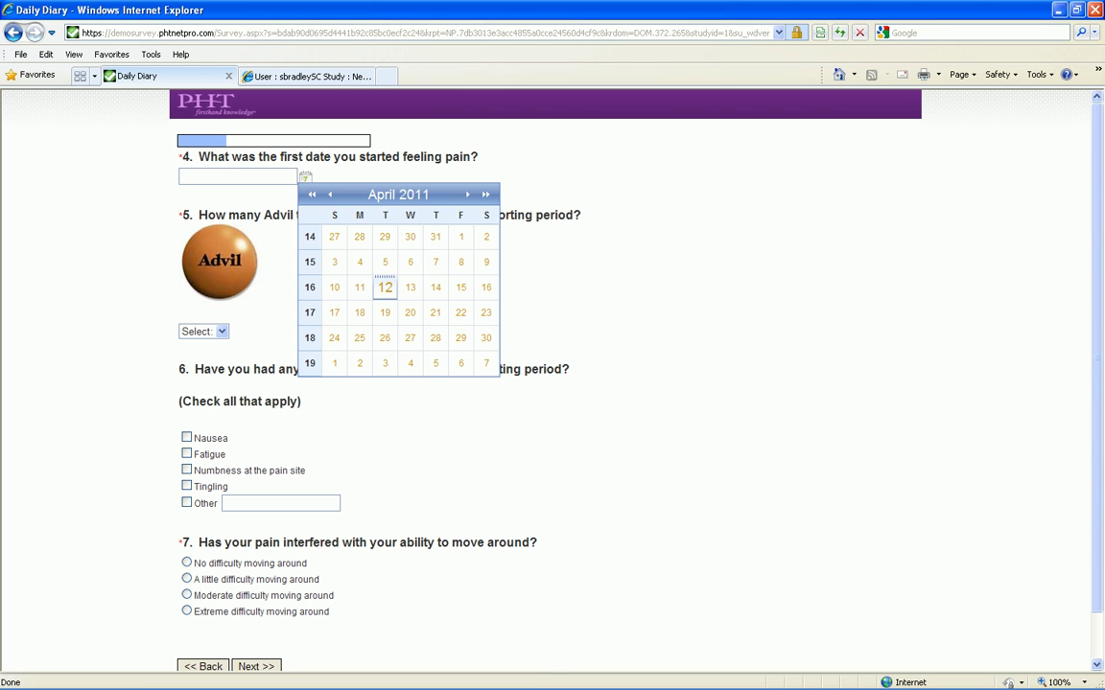
left_click(384, 286)
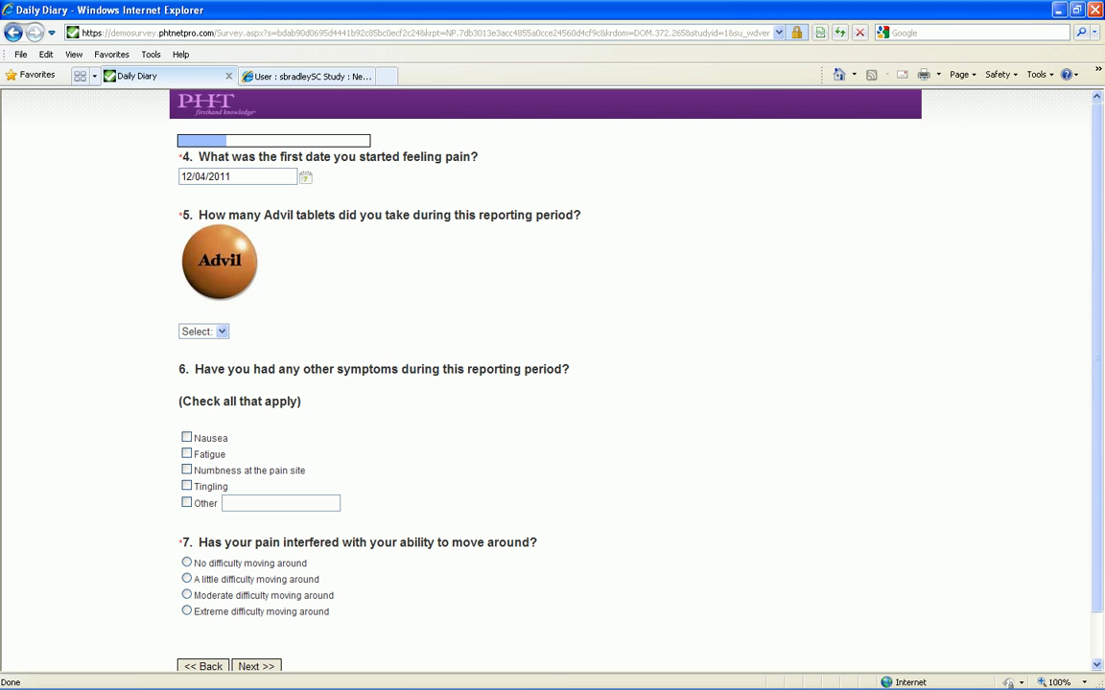
left_click(204, 331)
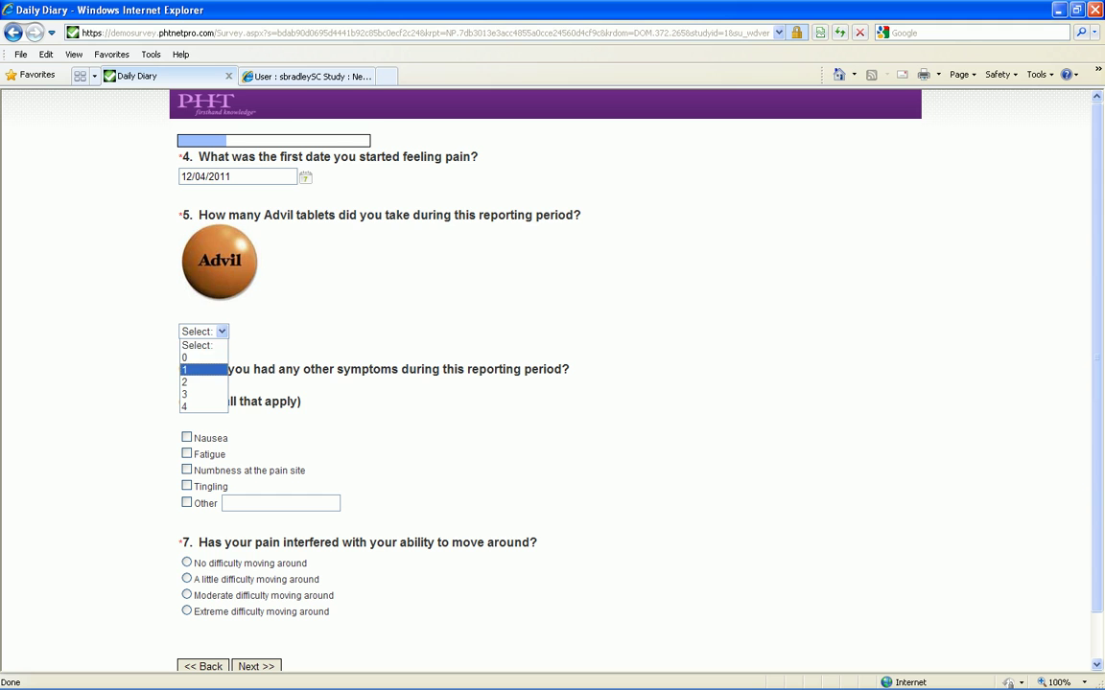
left_click(191, 362)
left_click(186, 454)
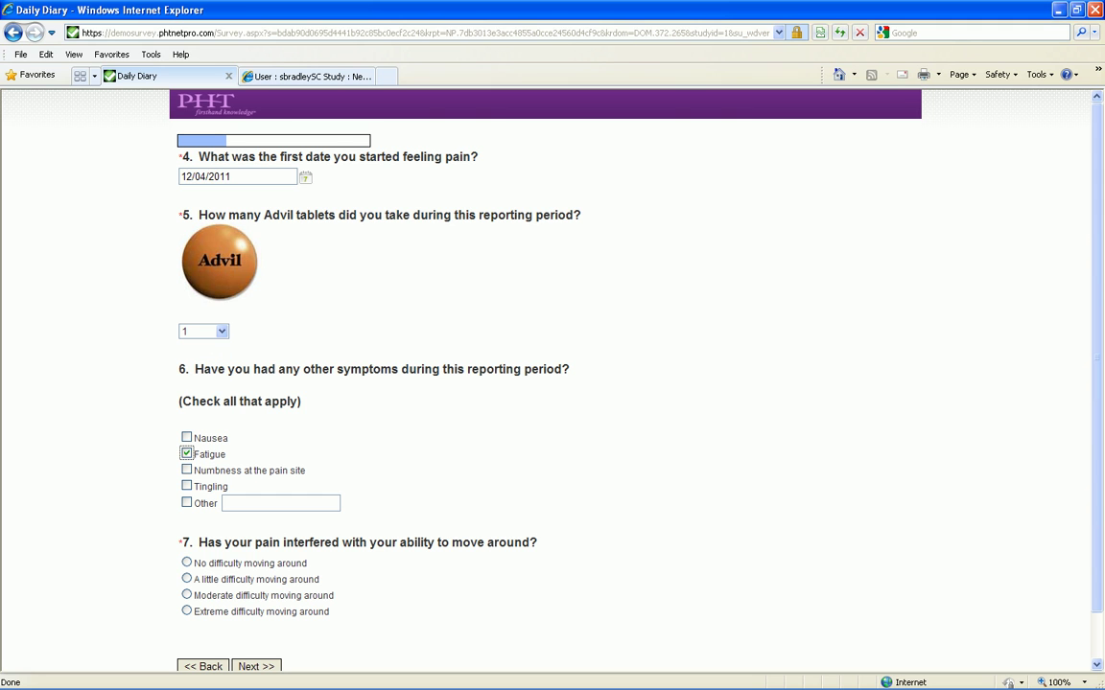
left_click(186, 563)
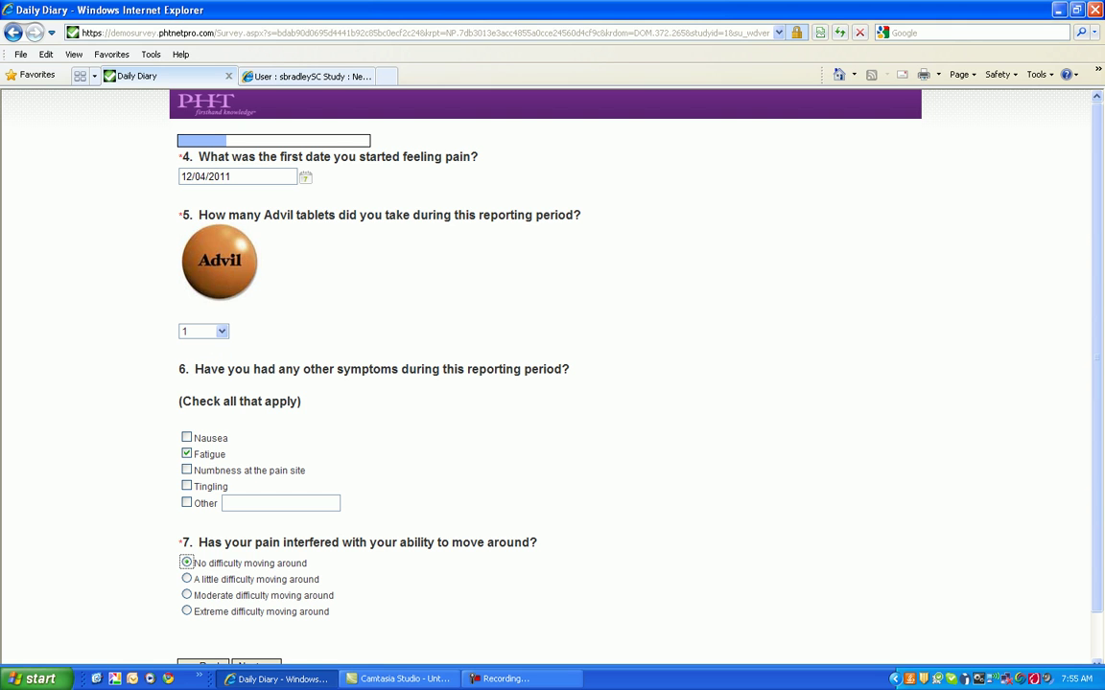
left_click(254, 665)
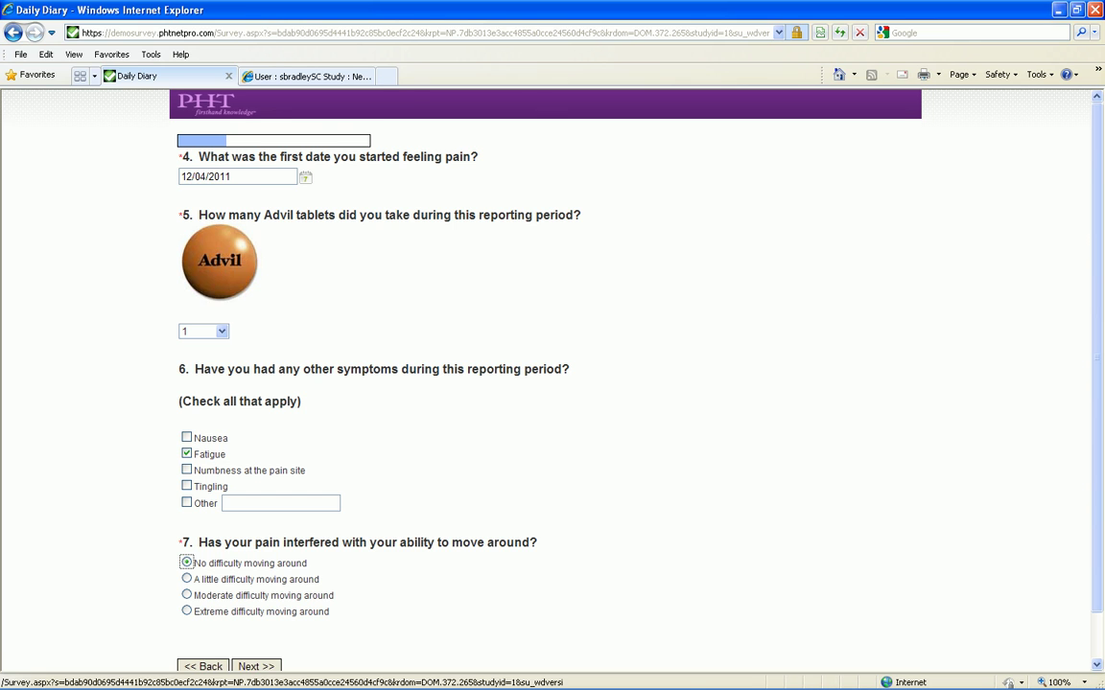
left_click(324, 199)
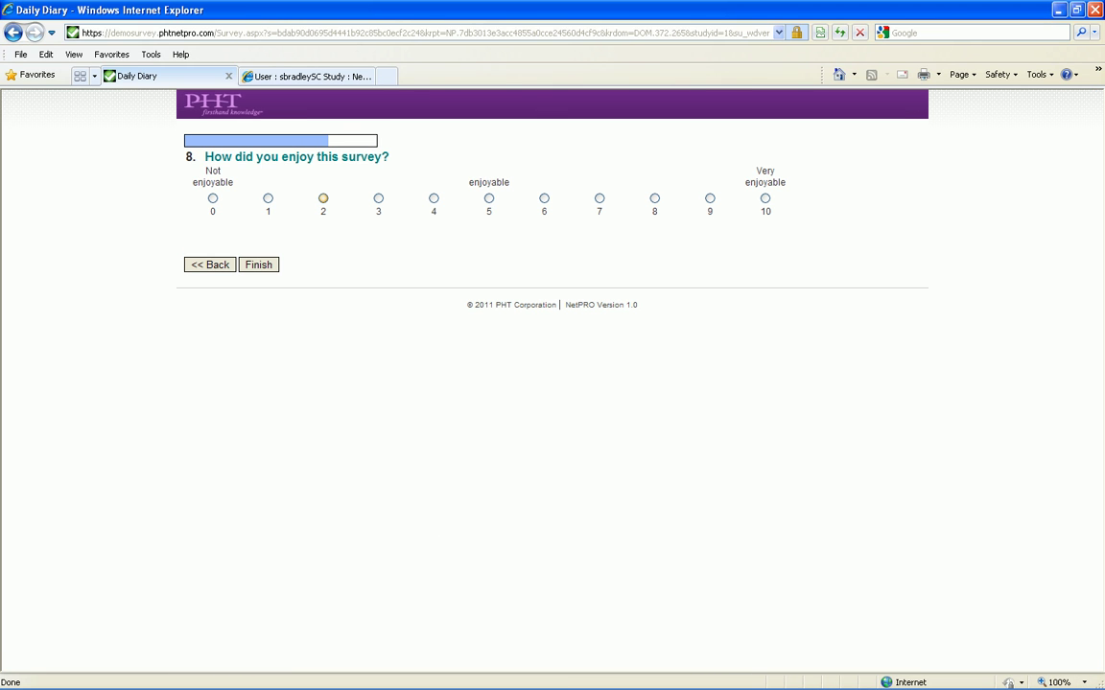
Finish the Daily Diary so the answered questionnaire is submitted to NetPRO
left_click(258, 265)
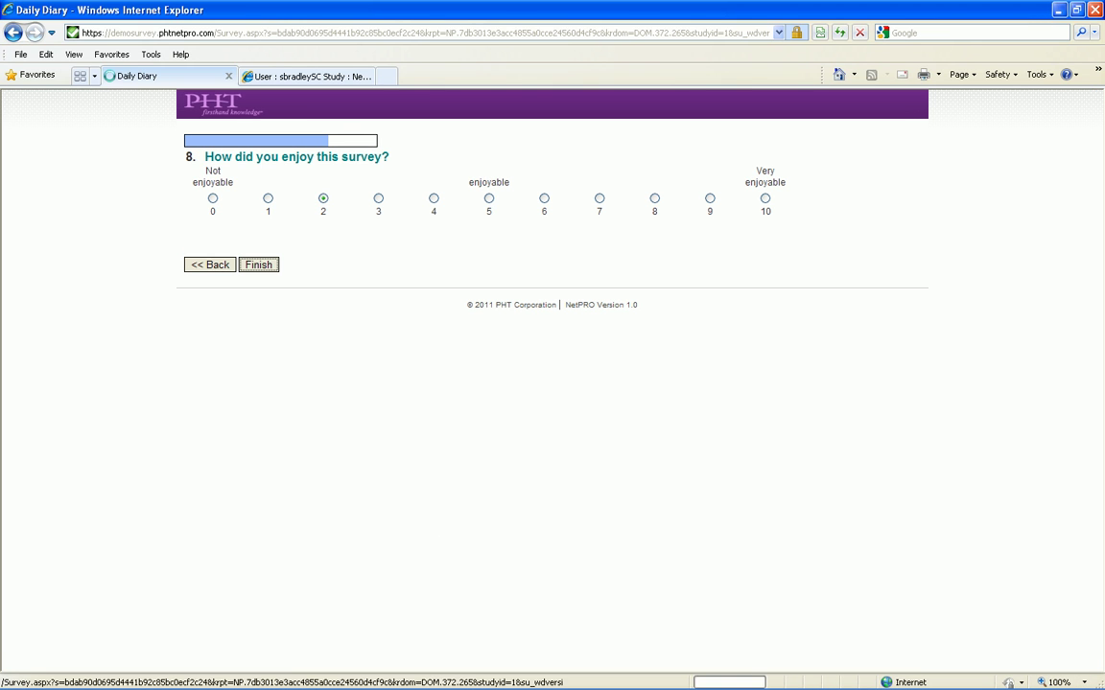